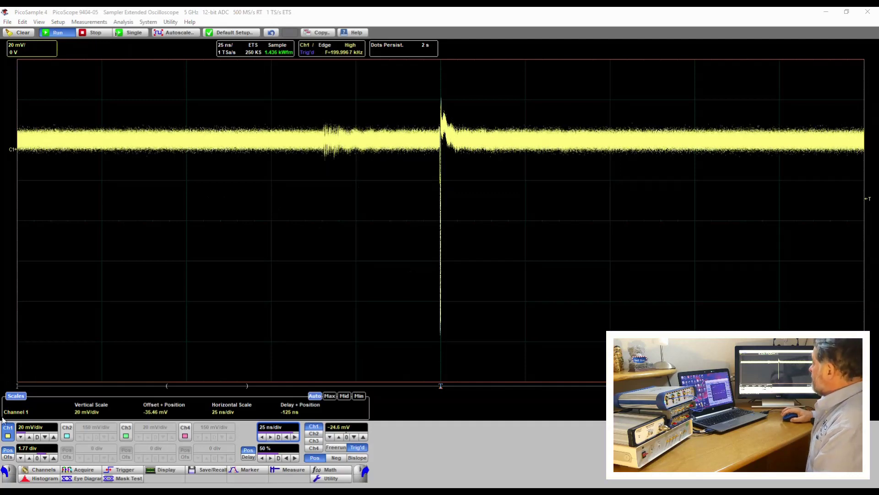
Enable Zoom 1 in Acquire settings and drag its zoom region onto the Channel 1 spike.
{"action": "left_click", "coordinate": [79, 471]}
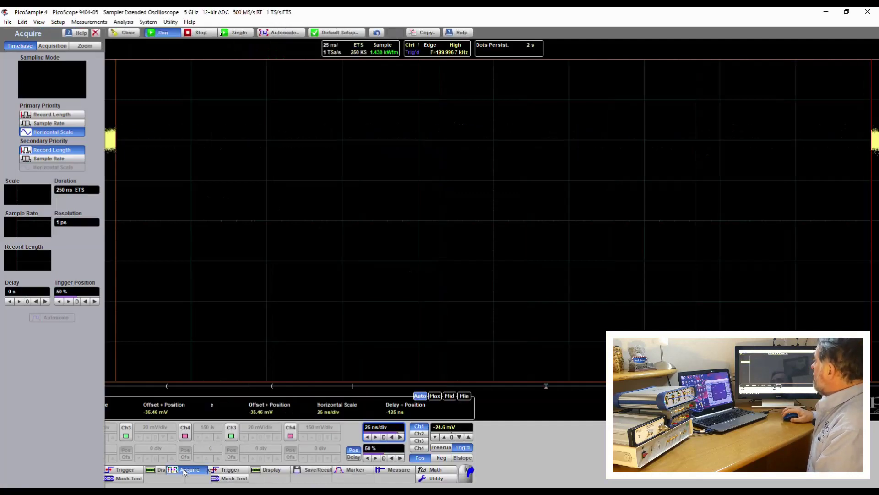
{"action": "left_click", "coordinate": [87, 46]}
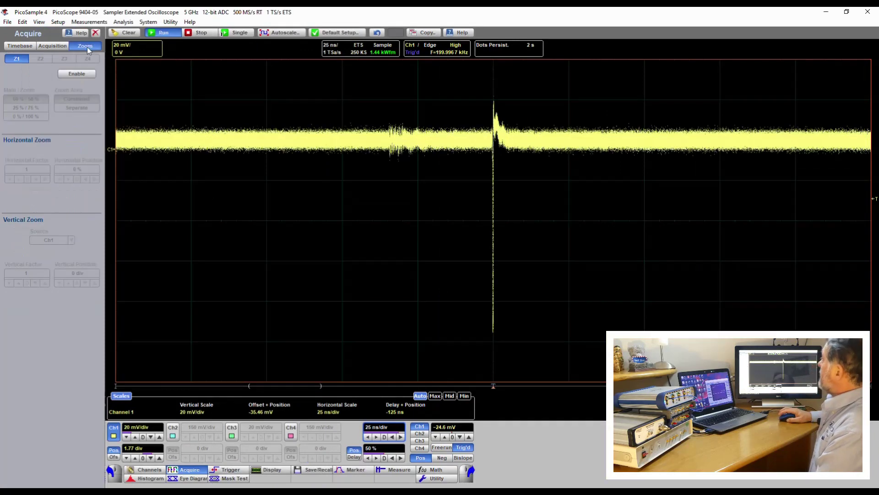
{"action": "left_click", "coordinate": [72, 75]}
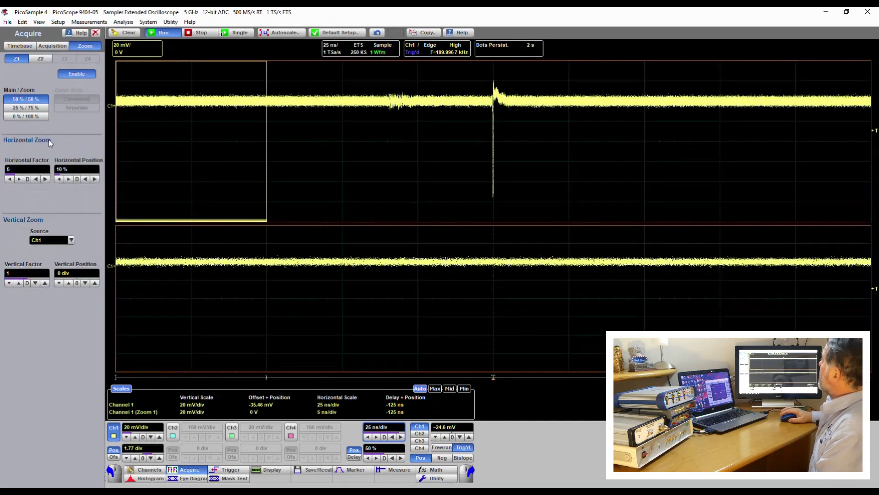
{"action": "left_click_drag", "start_coordinate": [267, 145], "coordinate": [536, 143]}
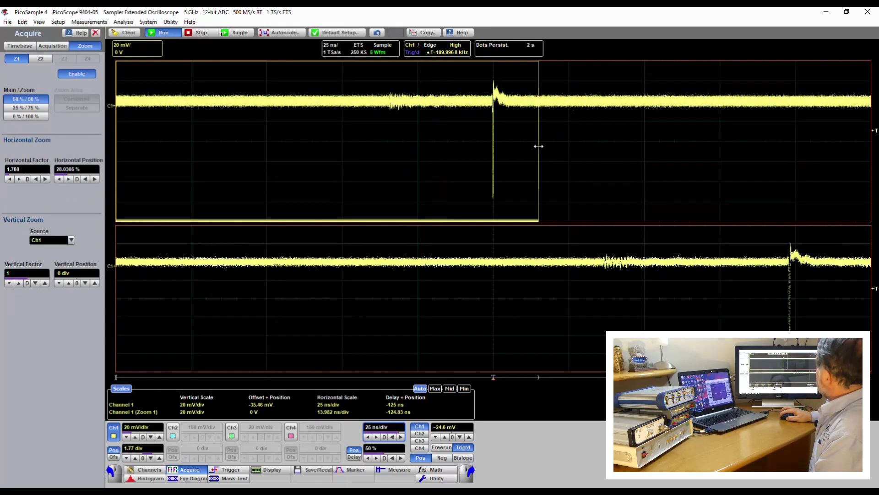
{"action": "left_click_drag", "start_coordinate": [118, 138], "coordinate": [470, 144]}
Raise the zoom horizontal factor to 200, set position to 50%, and close the settings.
{"action": "left_click", "coordinate": [45, 178]}
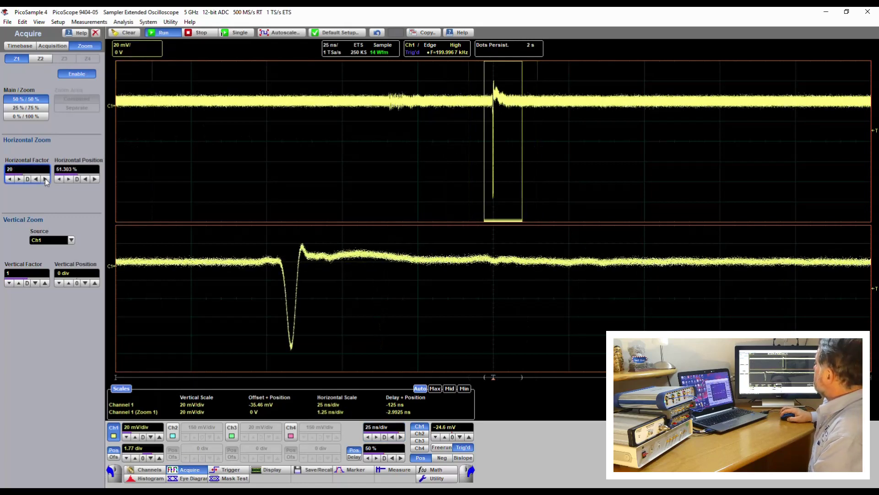
{"action": "left_click", "coordinate": [45, 179]}
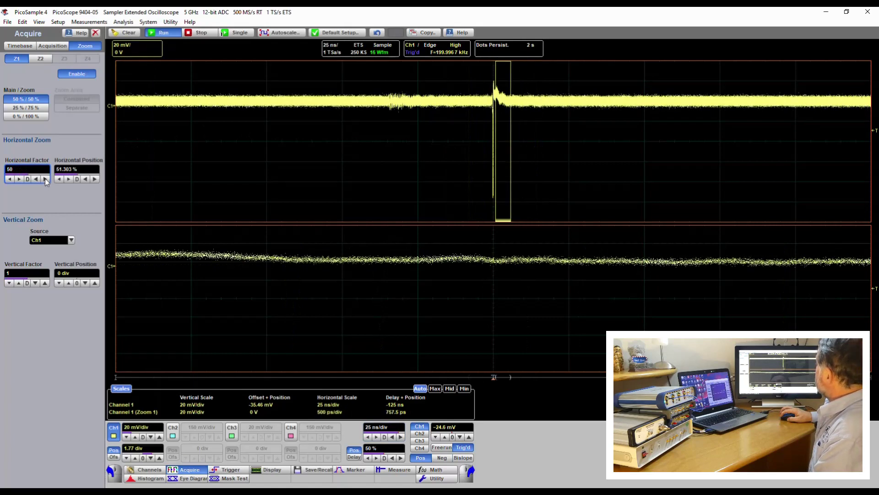
{"action": "left_click", "coordinate": [85, 179]}
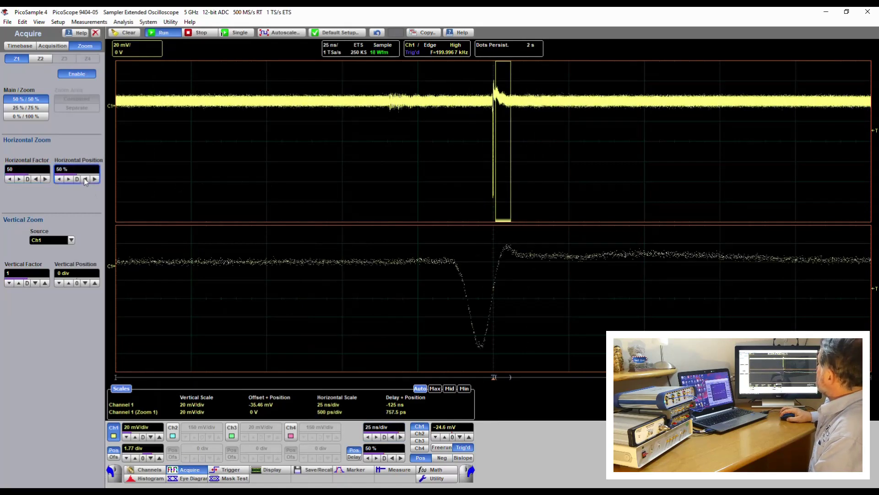
{"action": "left_click", "coordinate": [45, 179]}
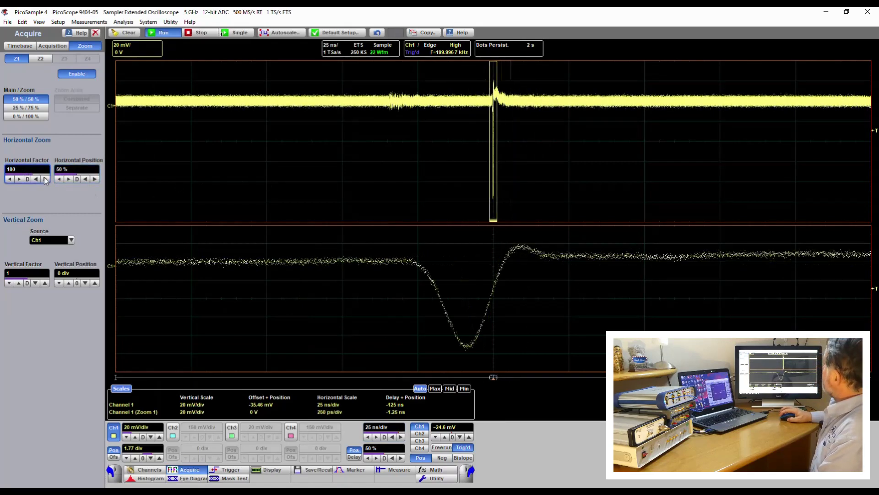
{"action": "left_click", "coordinate": [45, 179]}
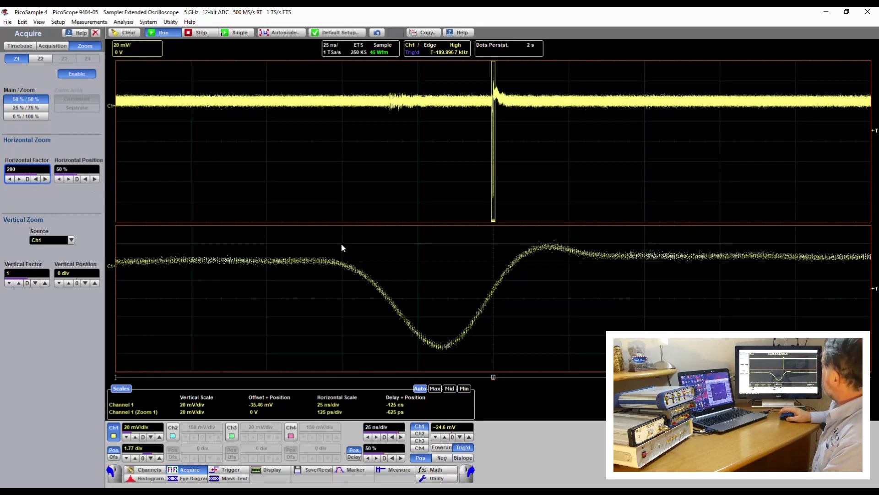
{"action": "key", "text": "Escape"}
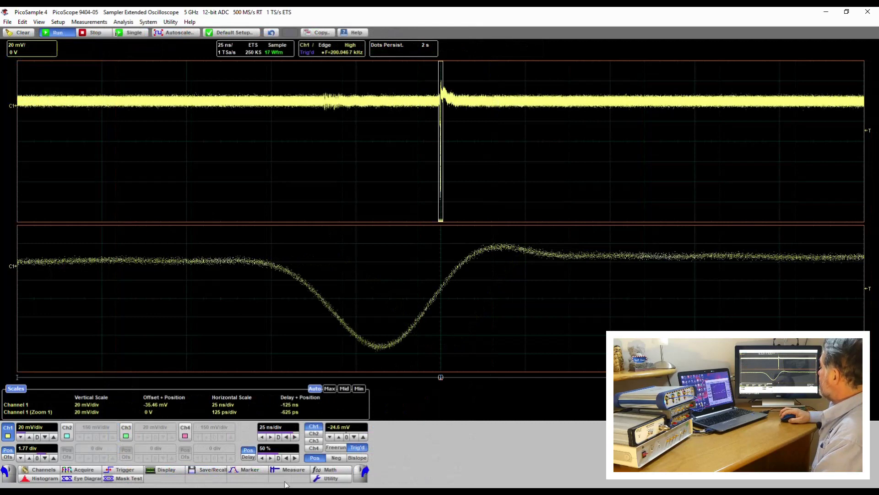
Show Measure statistics and add Channel 1 fall time, rise time and amplitude.
{"action": "left_click", "coordinate": [295, 470]}
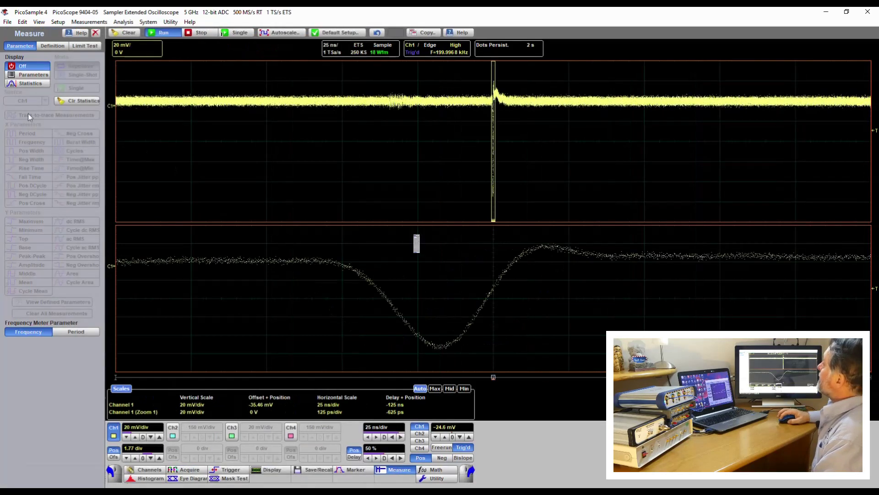
{"action": "left_click", "coordinate": [38, 83]}
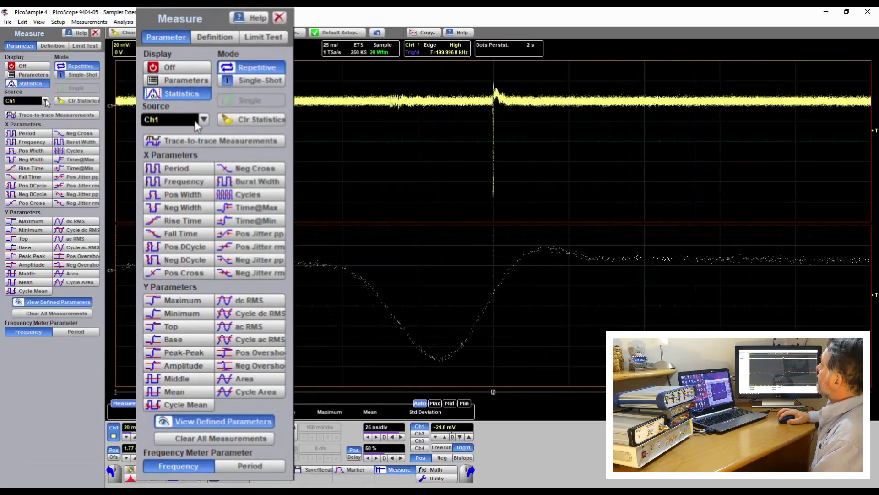
{"action": "left_click", "coordinate": [31, 169]}
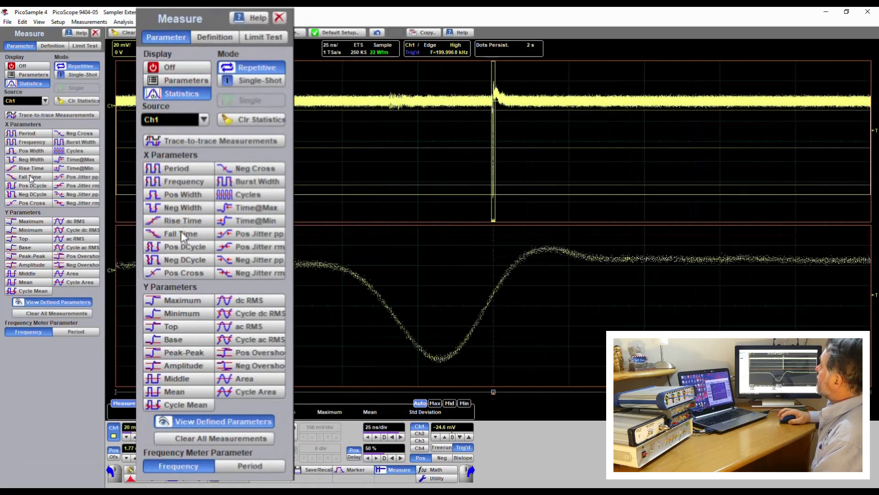
{"action": "left_click", "coordinate": [31, 177]}
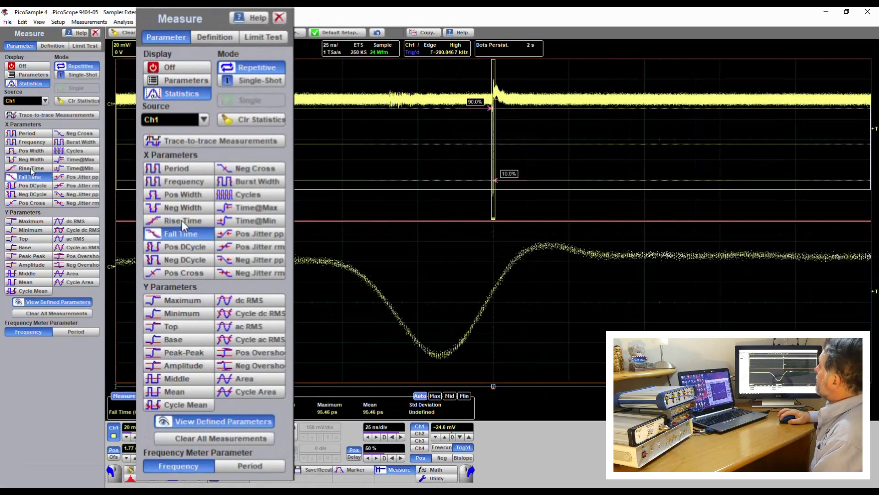
{"action": "left_click", "coordinate": [31, 169]}
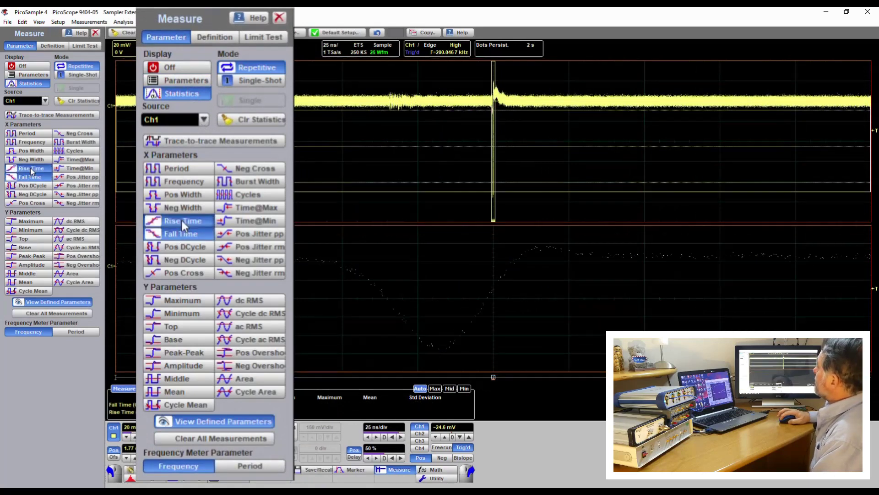
{"action": "left_click", "coordinate": [30, 266]}
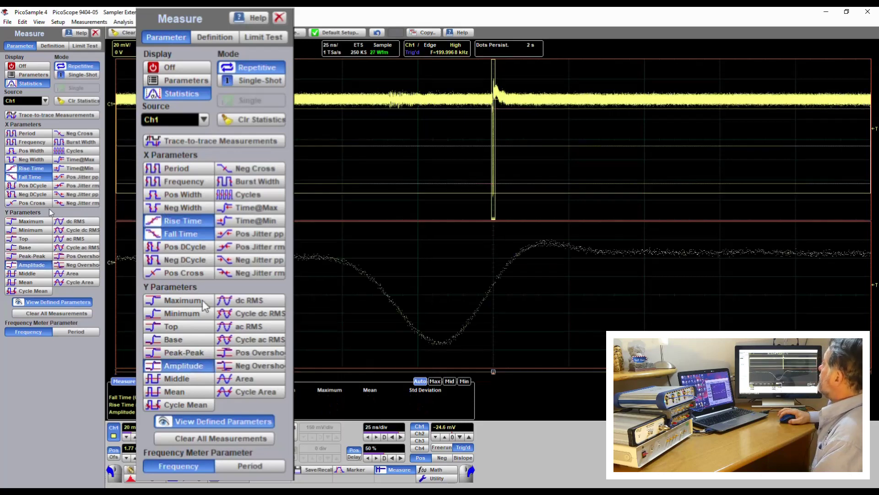
Add negative jitter p-p, negative jitter RMS and negative width measurements.
{"action": "left_click", "coordinate": [75, 195]}
{"action": "left_click", "coordinate": [75, 203]}
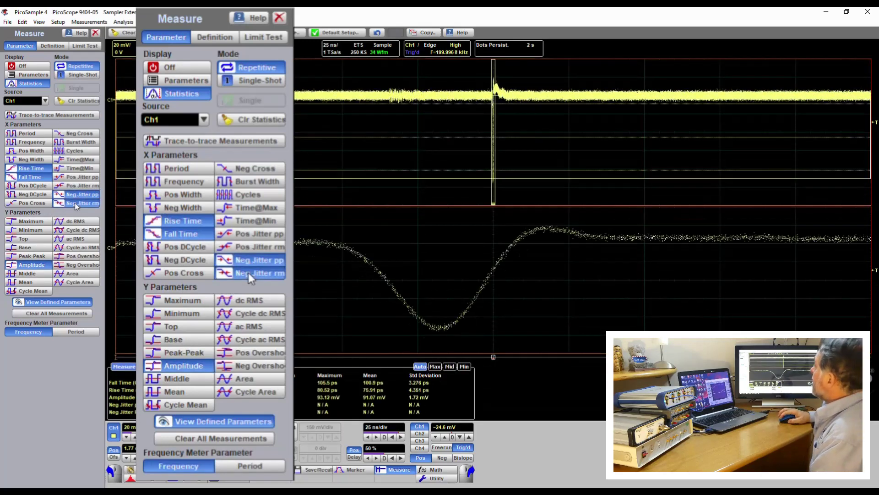
{"action": "left_click", "coordinate": [26, 160]}
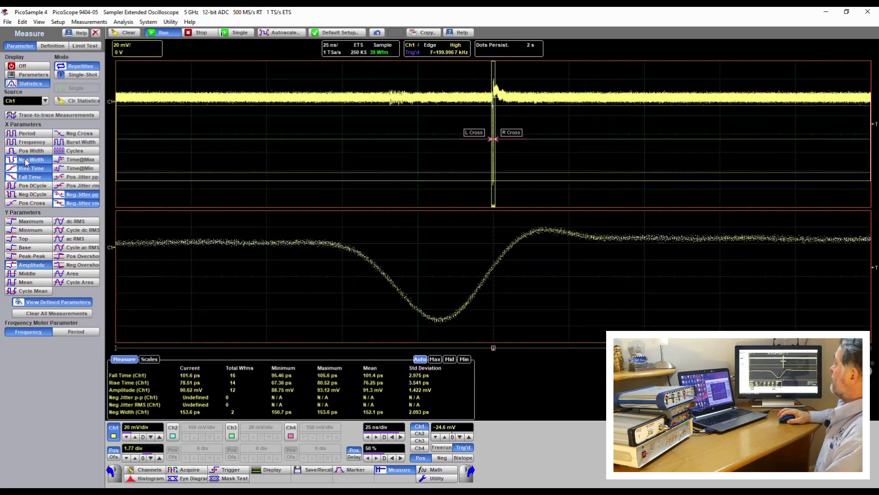
{"action": "left_click", "coordinate": [96, 33]}
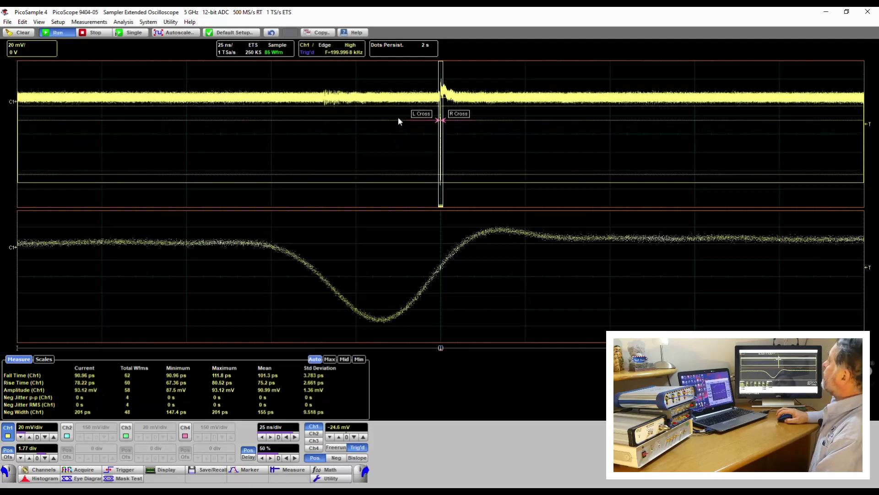
{"action": "left_click", "coordinate": [287, 469]}
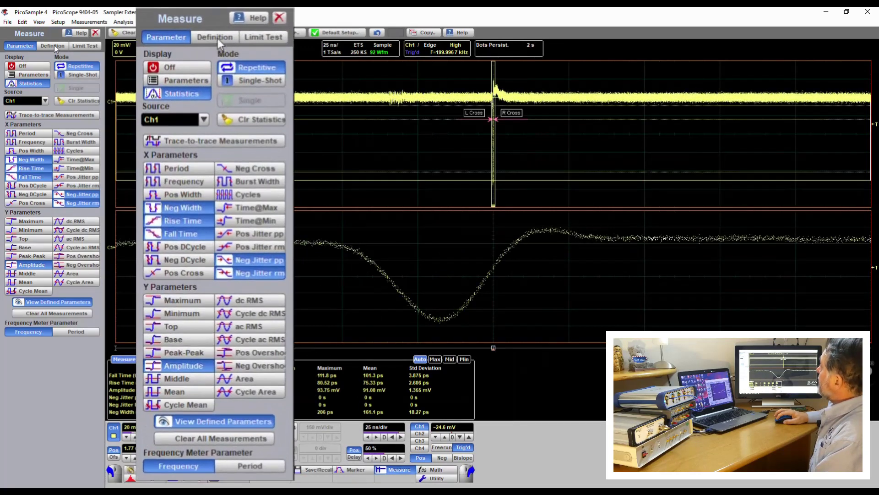
Lower the middle threshold in Measure Definition to 70% and close the measurement settings.
{"action": "left_click", "coordinate": [53, 45]}
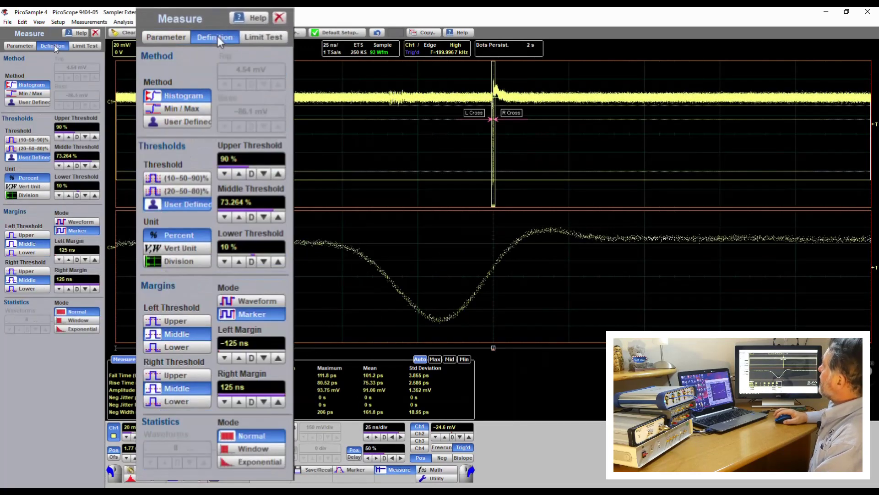
{"action": "left_click", "coordinate": [85, 166]}
{"action": "left_click", "coordinate": [263, 216]}
{"action": "left_click", "coordinate": [263, 216]}
{"action": "left_click", "coordinate": [263, 216]}
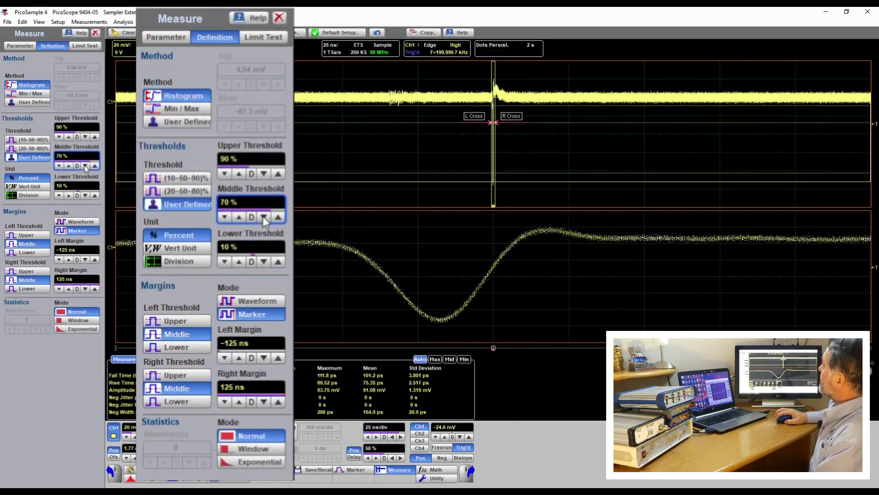
{"action": "left_click", "coordinate": [96, 33]}
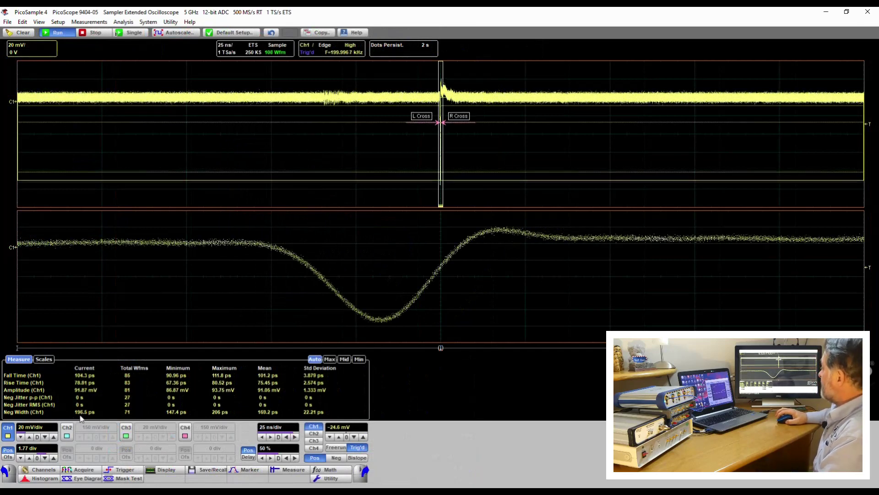
Shorten the timebase from 20 ns/div to 1 ns/div and widen the zoom window around the pulse.
{"action": "left_click", "coordinate": [287, 438]}
{"action": "left_click", "coordinate": [287, 438]}
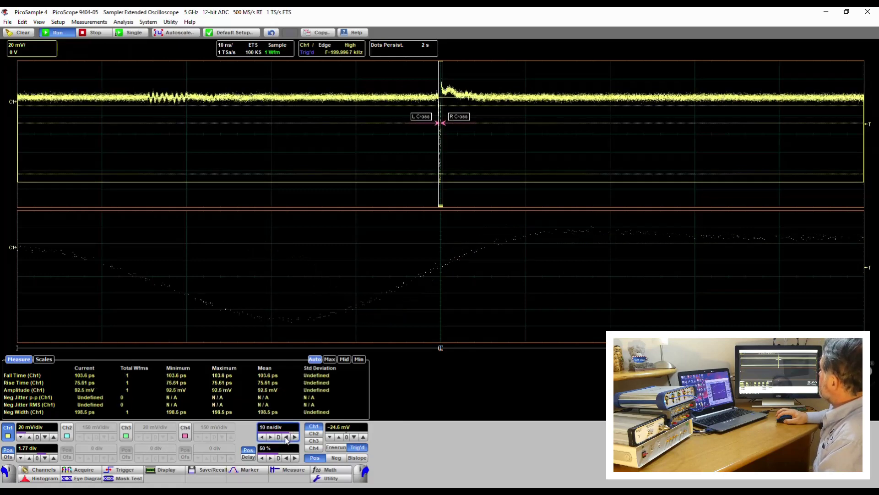
{"action": "left_click", "coordinate": [286, 438]}
{"action": "left_click", "coordinate": [286, 438]}
{"action": "left_click", "coordinate": [287, 438]}
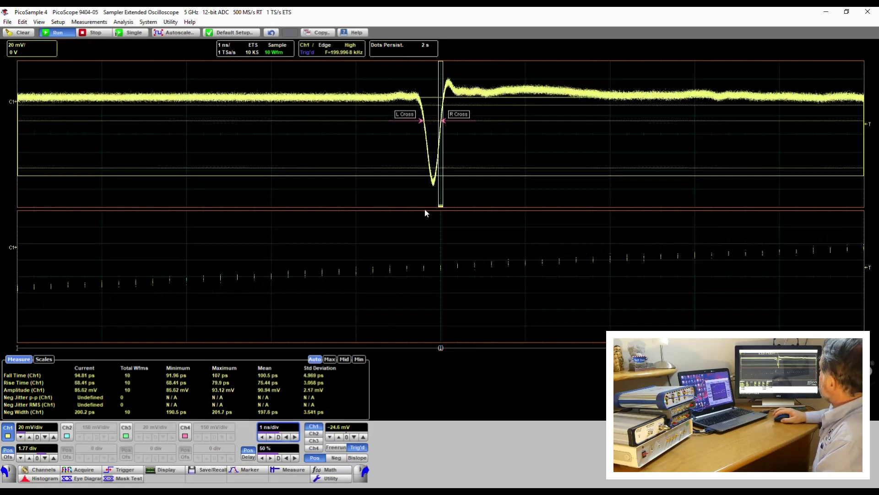
{"action": "mouse_move", "coordinate": [438, 187]}
{"action": "left_mouse_down"}
{"action": "mouse_move", "coordinate": [402, 184]}
{"action": "mouse_move", "coordinate": [411, 184]}
{"action": "left_mouse_up"}
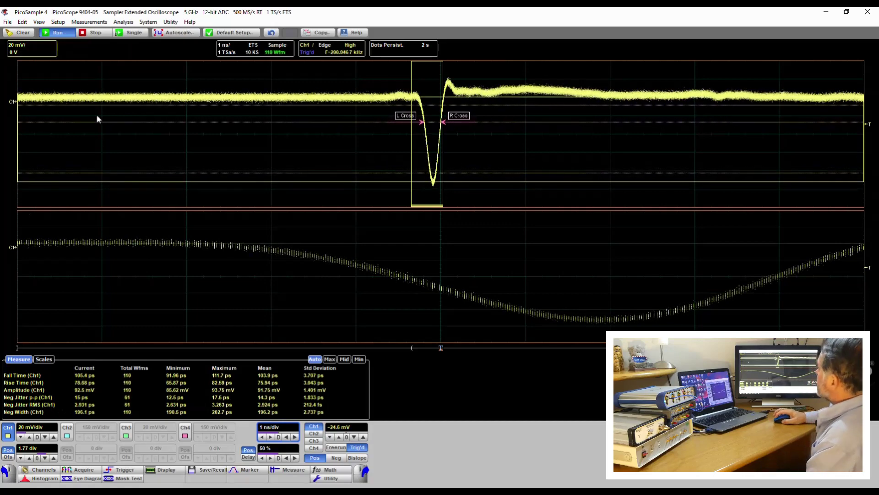
Set the Acquire zoom horizontal factor to 10 at 50% position and close the panel.
{"action": "left_click", "coordinate": [78, 470]}
{"action": "left_click", "coordinate": [37, 179]}
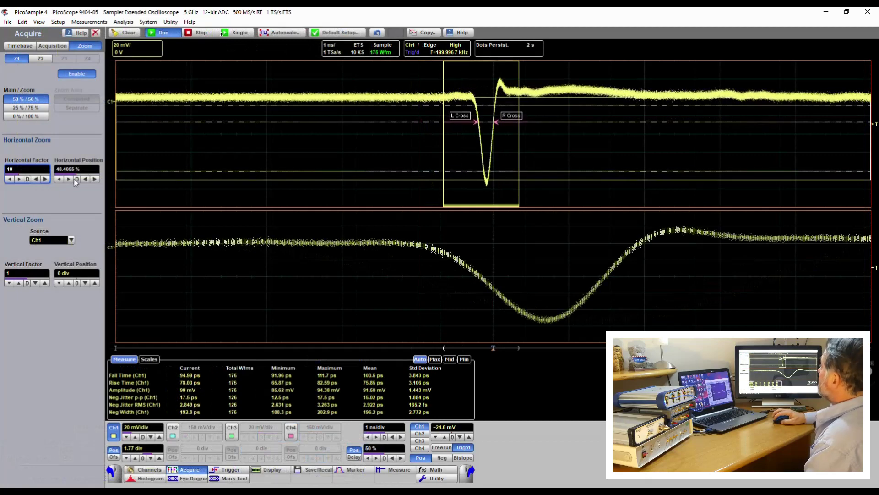
{"action": "left_click", "coordinate": [95, 179]}
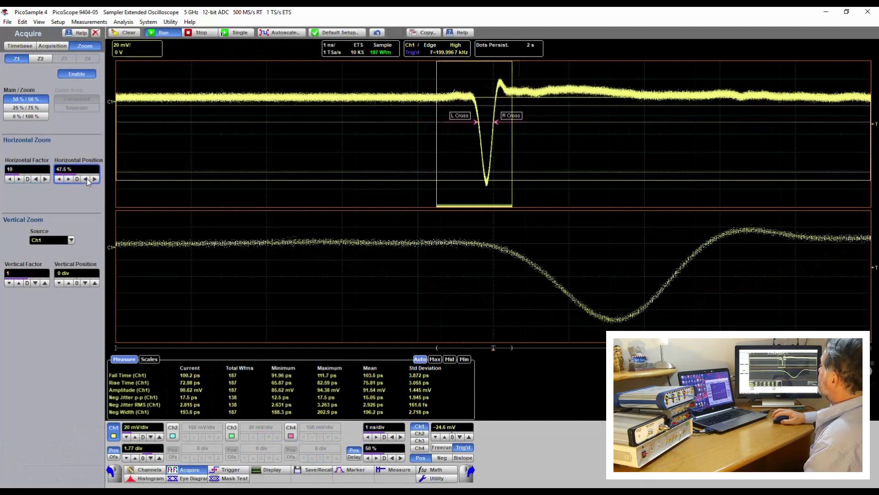
{"action": "left_click", "coordinate": [95, 32]}
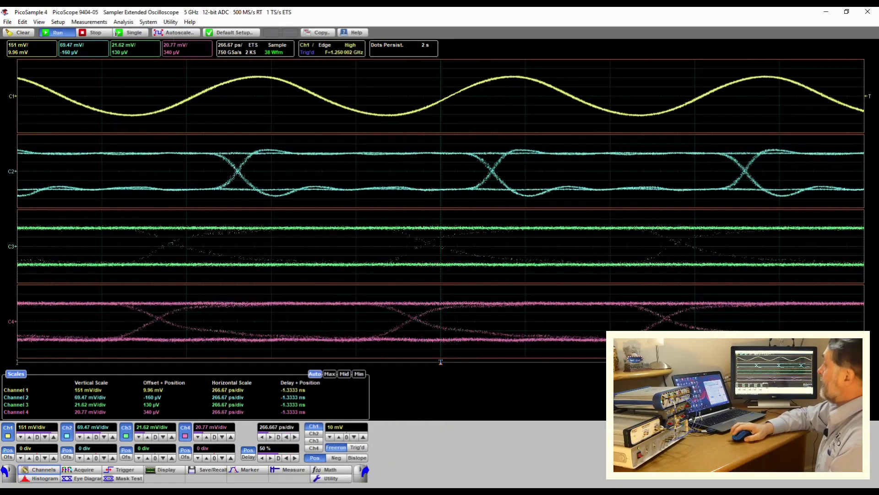
{"action": "left_click_drag", "start_coordinate": [0, 103], "coordinate": [298, 119]}
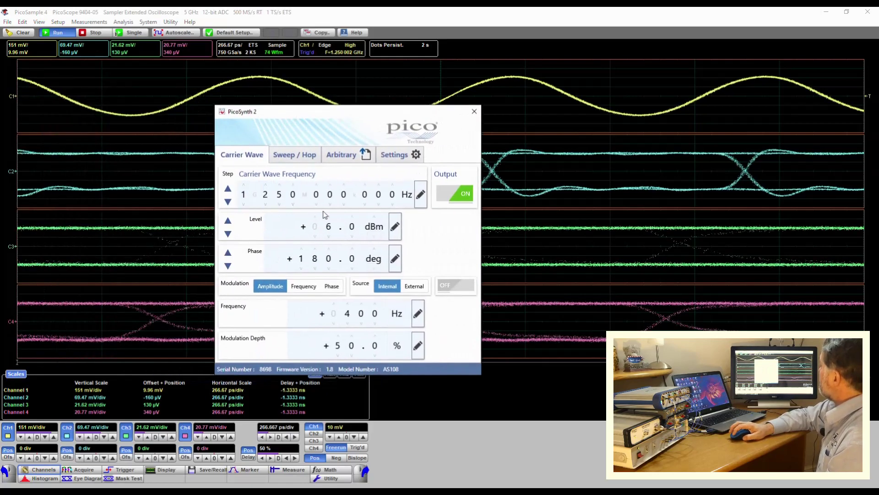
{"action": "left_click_drag", "start_coordinate": [321, 117], "coordinate": [0, 105]}
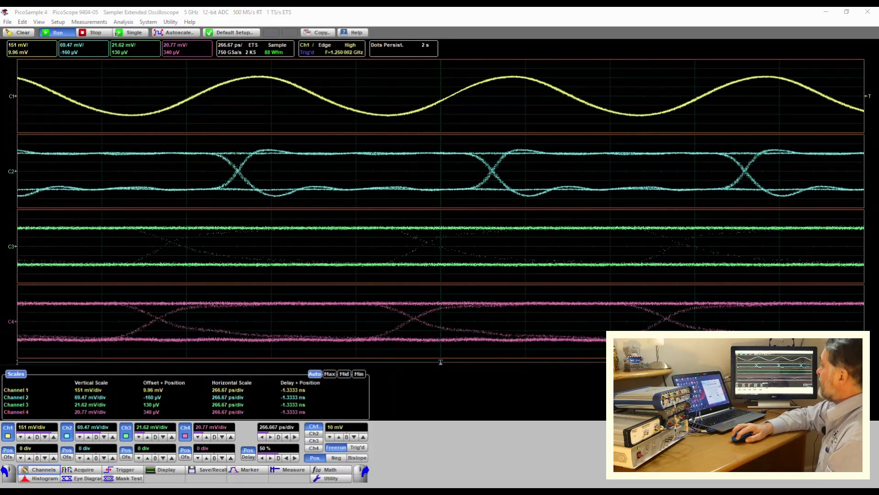
Lengthen the timebase from 500 ps/div upward to show longer stretches of the traces.
{"action": "left_click", "coordinate": [295, 437]}
{"action": "left_click", "coordinate": [295, 436]}
{"action": "left_click", "coordinate": [295, 437]}
{"action": "left_click", "coordinate": [295, 437]}
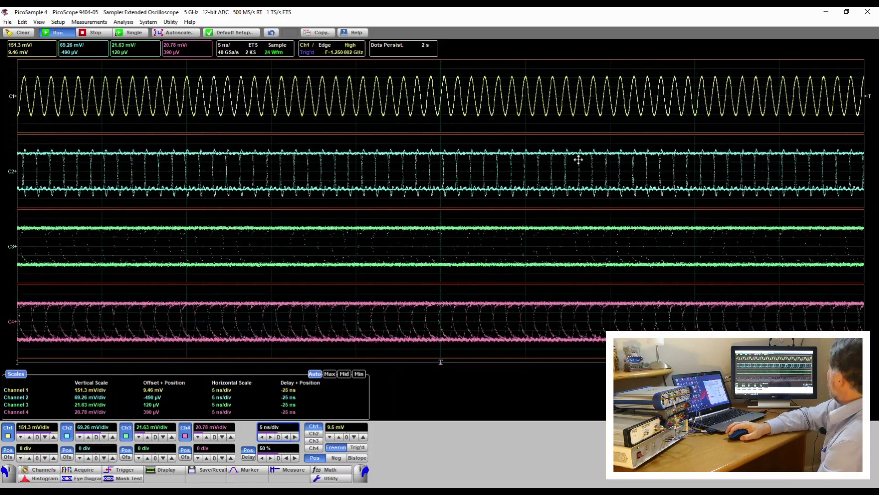
Switch the trigger source through Ch2 and Ch3, ending on Channel 4.
{"action": "left_click", "coordinate": [314, 434]}
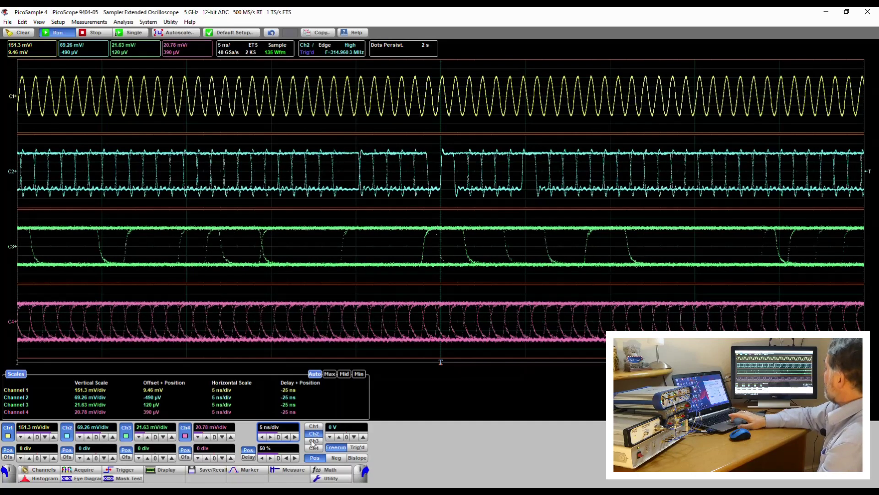
{"action": "left_click", "coordinate": [313, 441]}
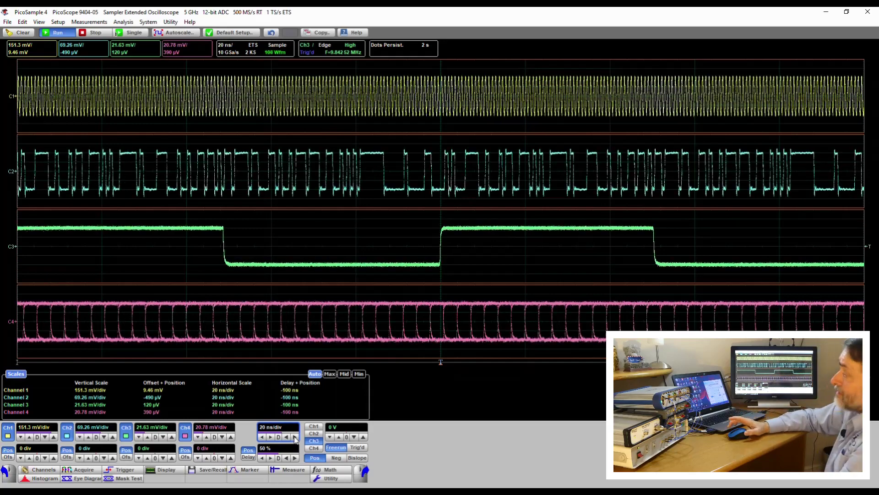
{"action": "left_click", "coordinate": [314, 448]}
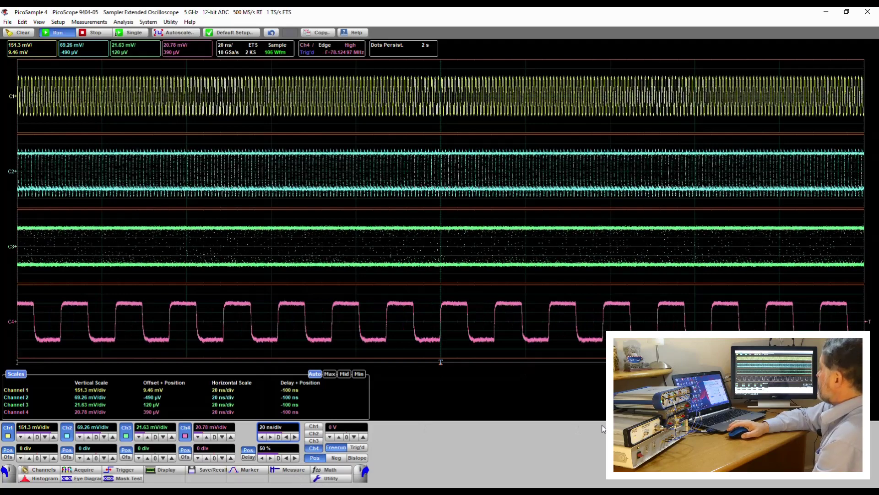
Shorten the timebase through 1 ns/div down to 200 ps/div.
{"action": "left_click", "coordinate": [286, 436]}
{"action": "left_click", "coordinate": [286, 436]}
{"action": "left_click", "coordinate": [287, 436]}
{"action": "left_click", "coordinate": [287, 436]}
{"action": "left_click", "coordinate": [286, 437]}
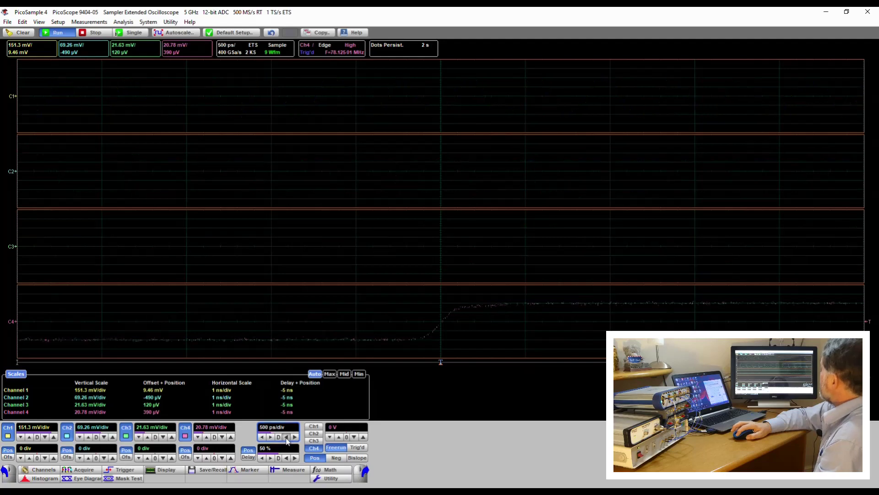
{"action": "left_click", "coordinate": [286, 436]}
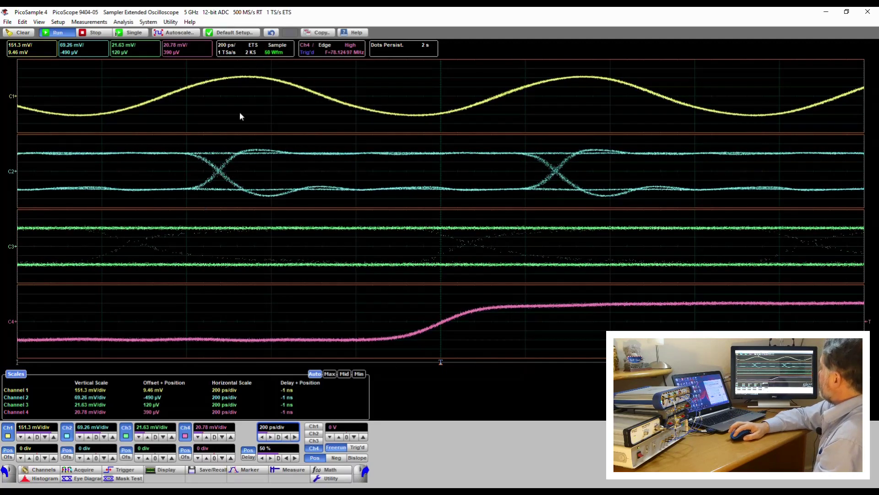
Turn off Ch1, Ch3 and Ch4 and switch the display to Single YT.
{"action": "left_click", "coordinate": [7, 432]}
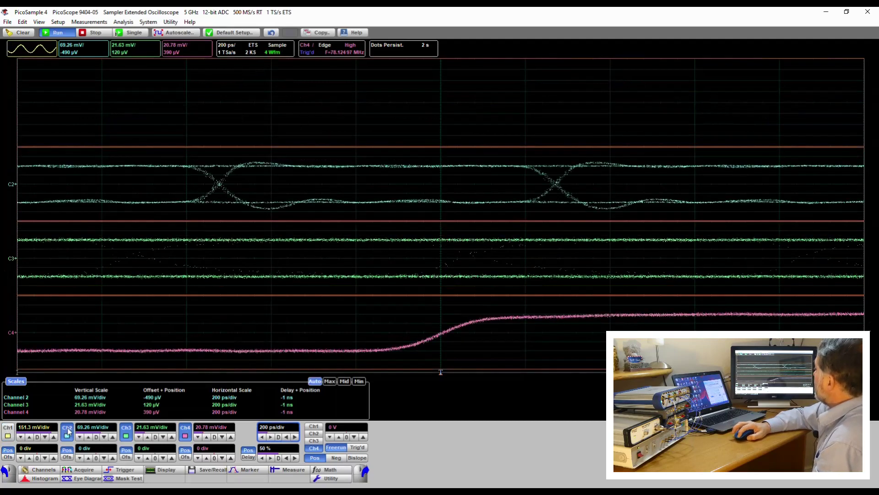
{"action": "left_click", "coordinate": [126, 430]}
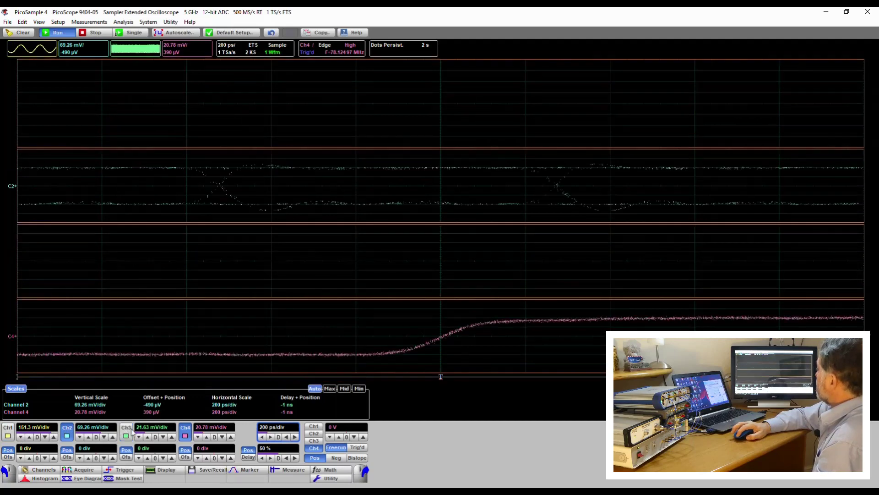
{"action": "left_click", "coordinate": [185, 431]}
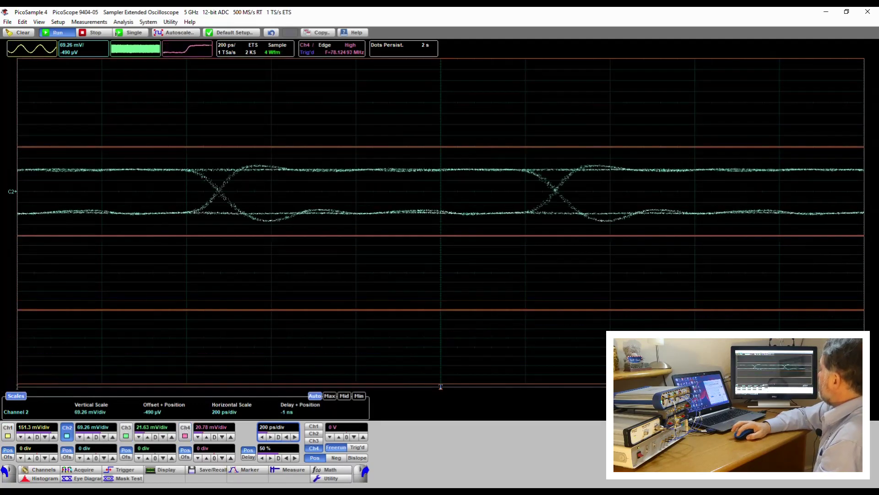
{"action": "left_click", "coordinate": [162, 469]}
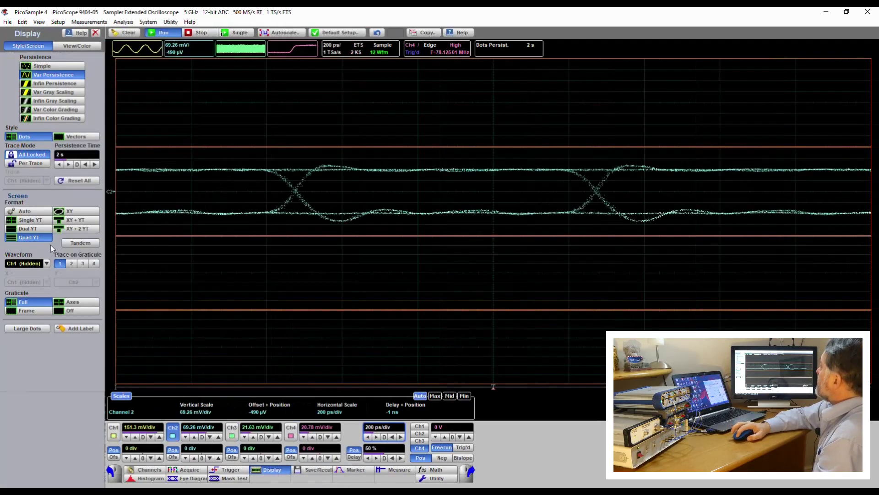
{"action": "left_click", "coordinate": [39, 219]}
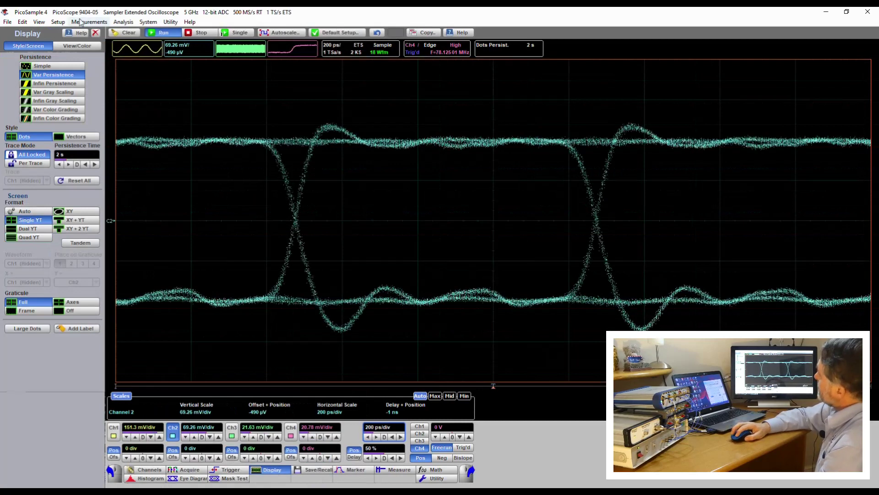
{"action": "left_click", "coordinate": [96, 33]}
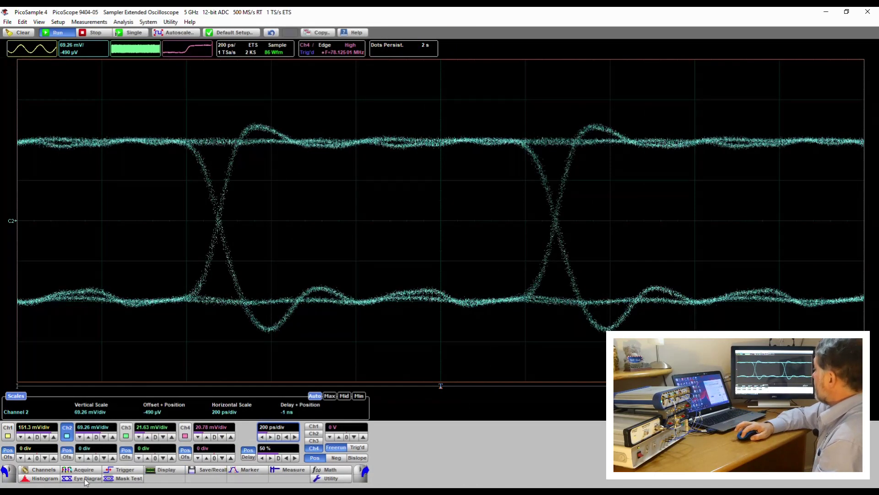
In Mask Test, choose standard Ethernet and mask 1000Base-CX Absolute TP2 1.25 Gbps, then Build.
{"action": "left_click", "coordinate": [124, 479]}
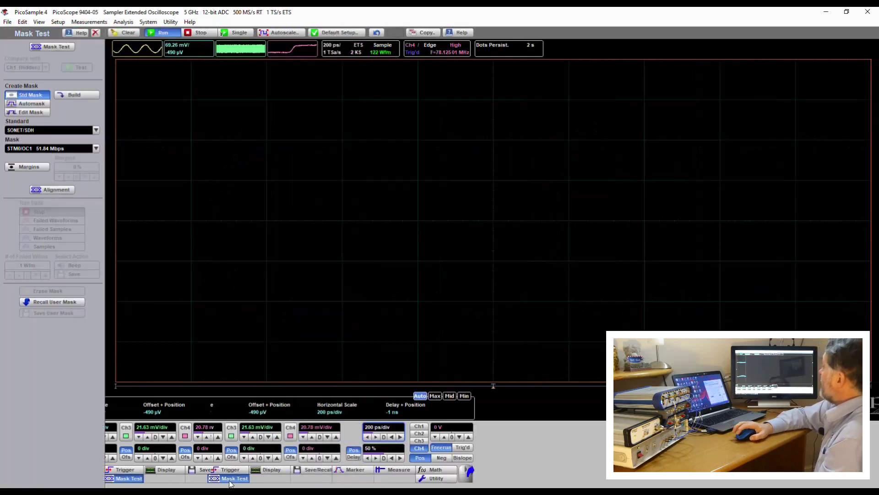
{"action": "left_click", "coordinate": [97, 130]}
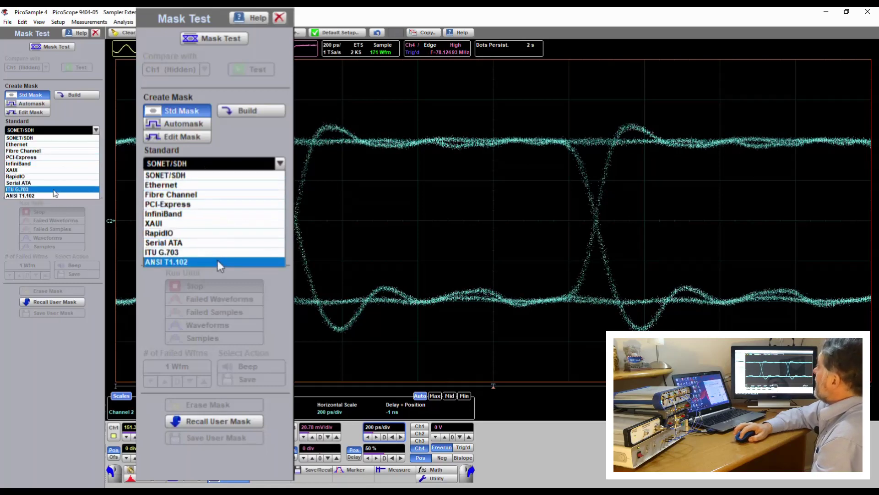
{"action": "left_click", "coordinate": [26, 144]}
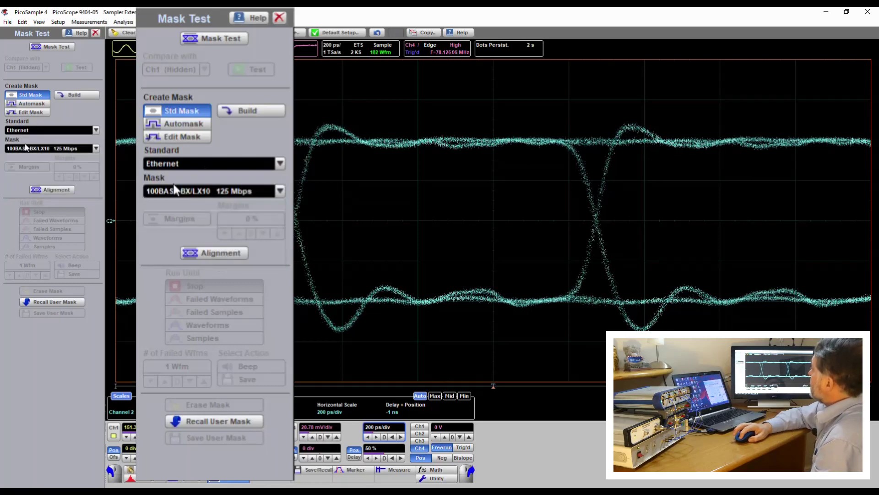
{"action": "left_click", "coordinate": [96, 149]}
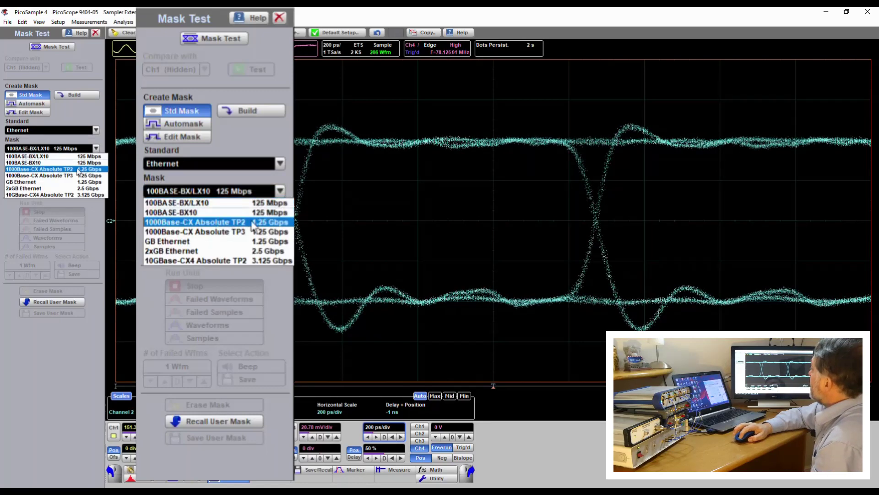
{"action": "left_click", "coordinate": [77, 170]}
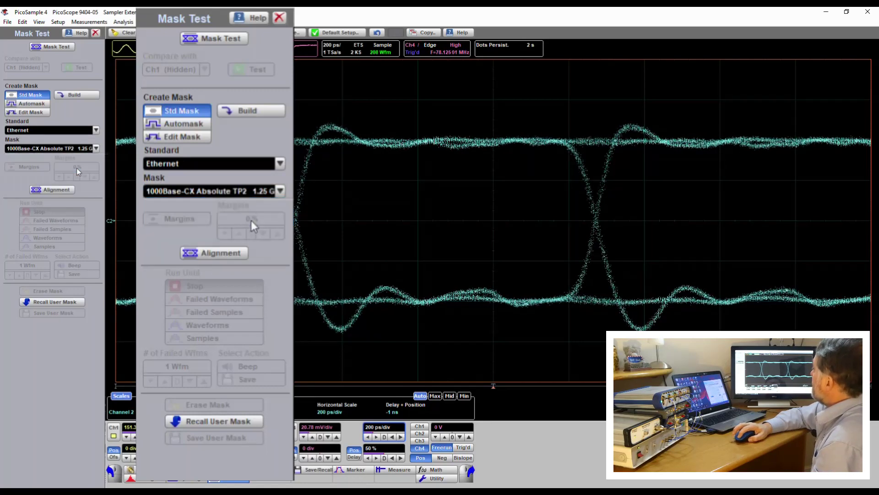
{"action": "left_click", "coordinate": [72, 96]}
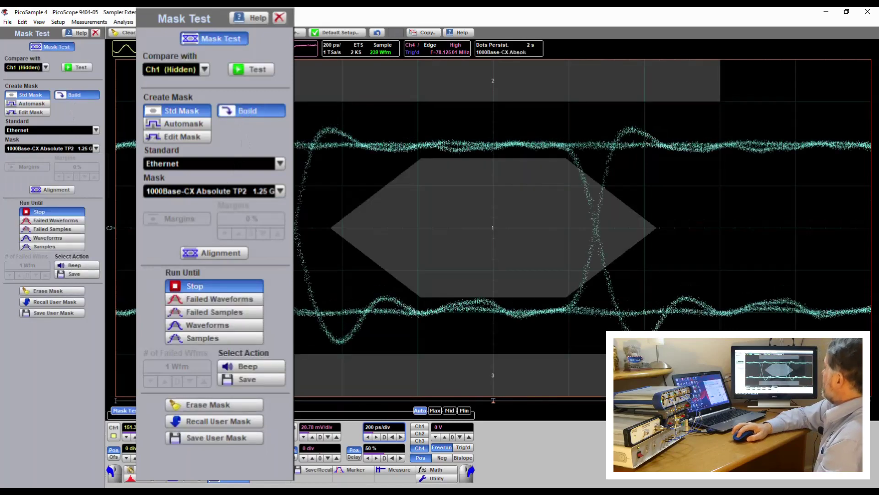
Align the eye diagram to the mask and set Compare with to Ch2.
{"action": "left_click", "coordinate": [53, 190]}
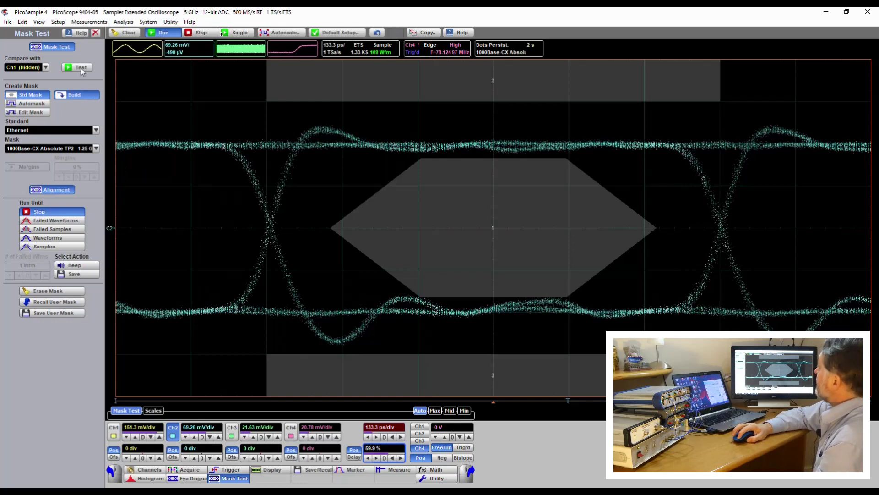
{"action": "left_click", "coordinate": [46, 68]}
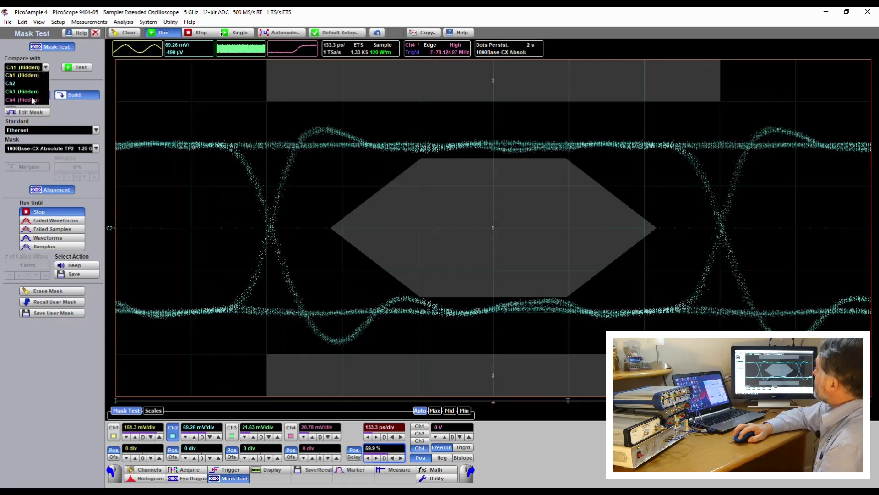
{"action": "left_click", "coordinate": [15, 84]}
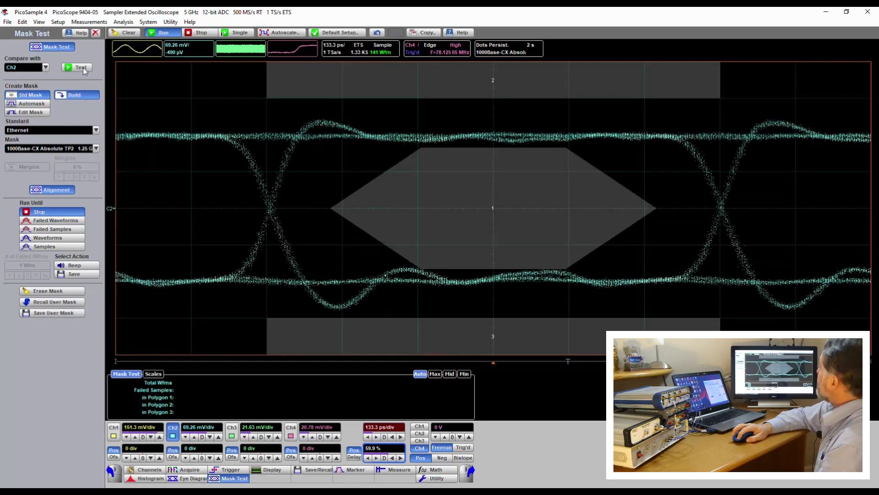
Run the Ch2 mask test and disturb the signal until failures reach about 5.556 khits in polygon 1.
{"action": "left_click", "coordinate": [83, 67]}
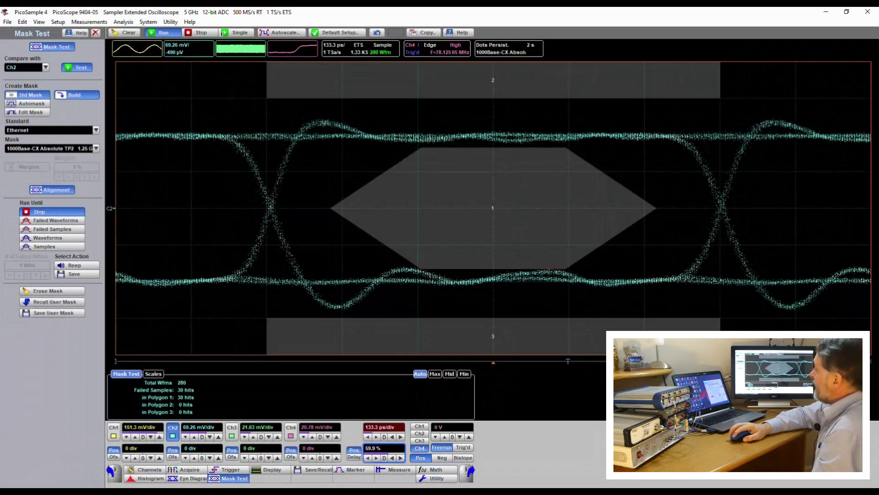
{"action": "key", "text": "alt+Tab"}
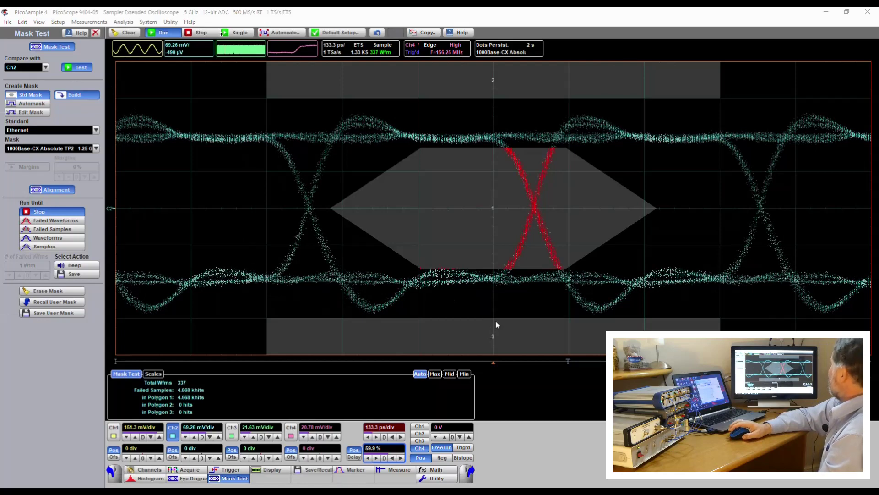
{"action": "left_click", "coordinate": [96, 148]}
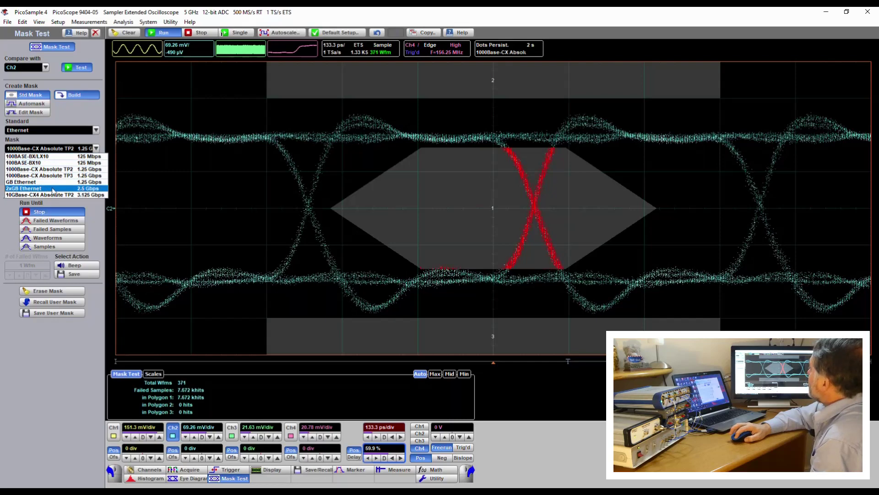
Switch to the 2xGB Ethernet 2.5 Gbps mask, realign the eye on it and rerun the test.
{"action": "left_click", "coordinate": [46, 189]}
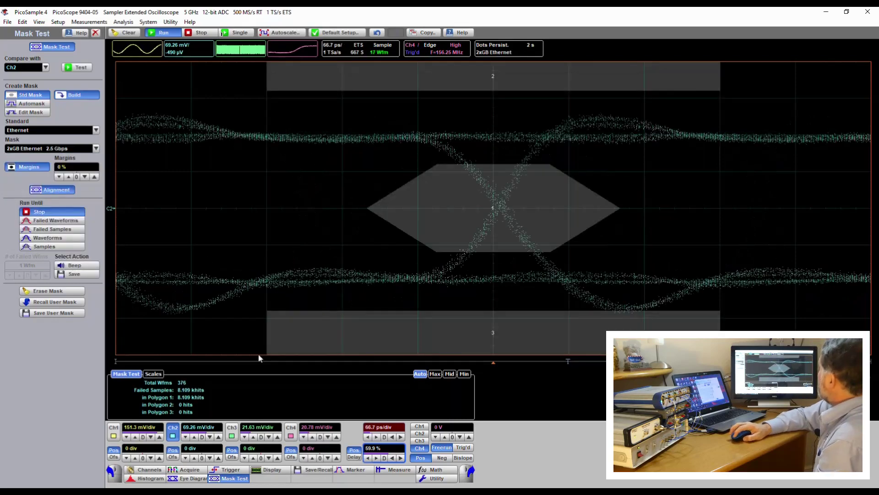
{"action": "left_click", "coordinate": [51, 189]}
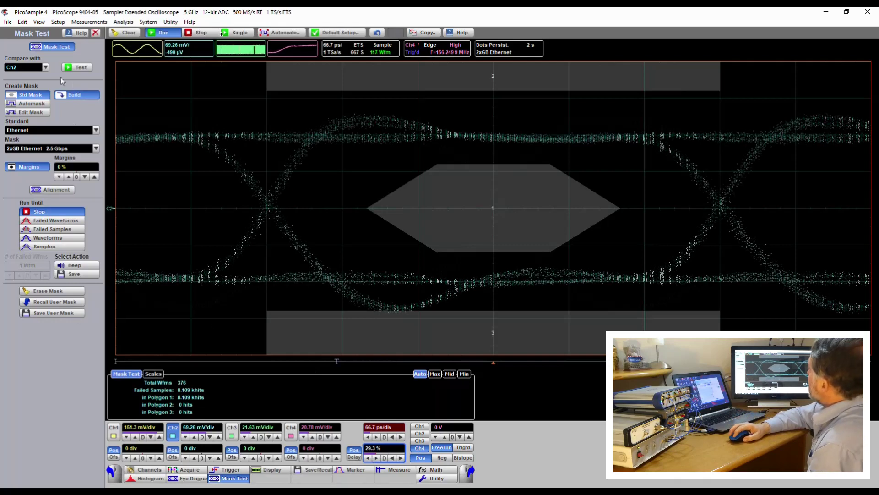
{"action": "left_click", "coordinate": [80, 68]}
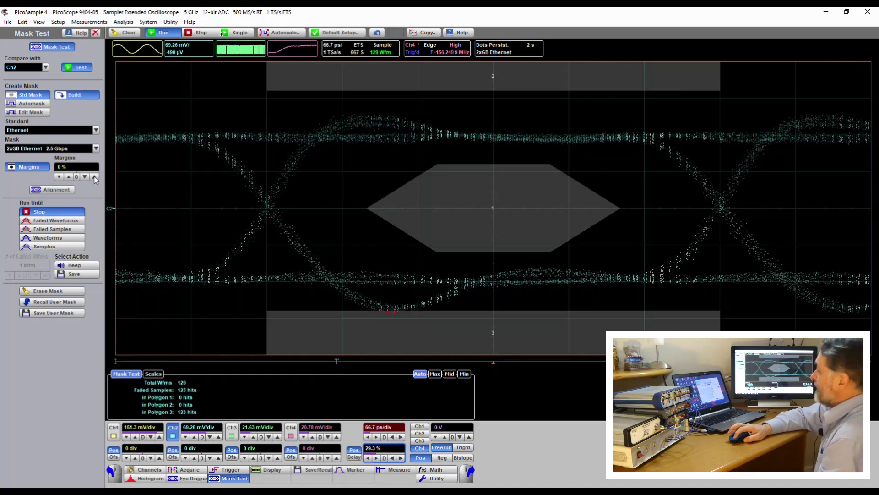
Raise the mask margin to 25 % and rerun the test to count margin hits.
{"action": "left_click", "coordinate": [94, 177]}
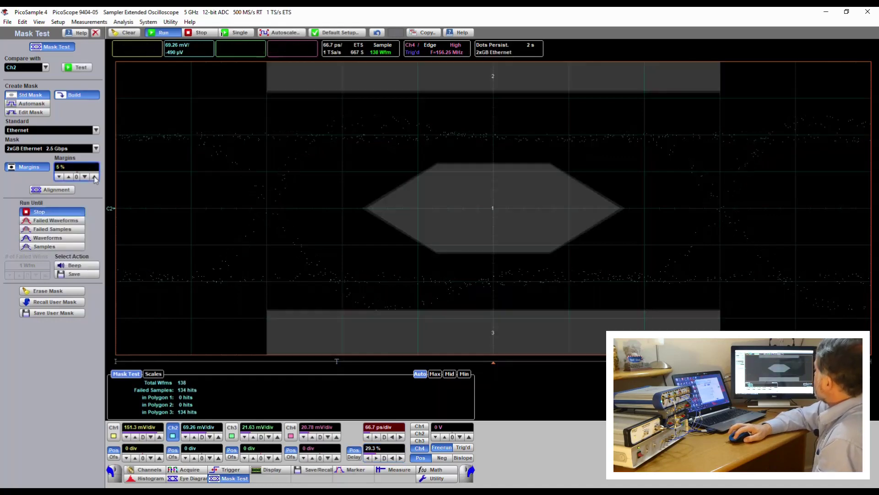
{"action": "left_click", "coordinate": [95, 177]}
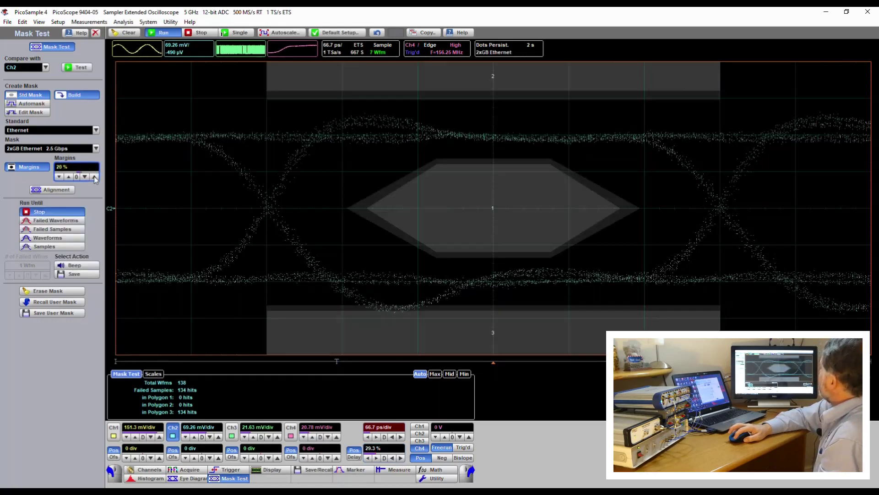
{"action": "left_click", "coordinate": [94, 177]}
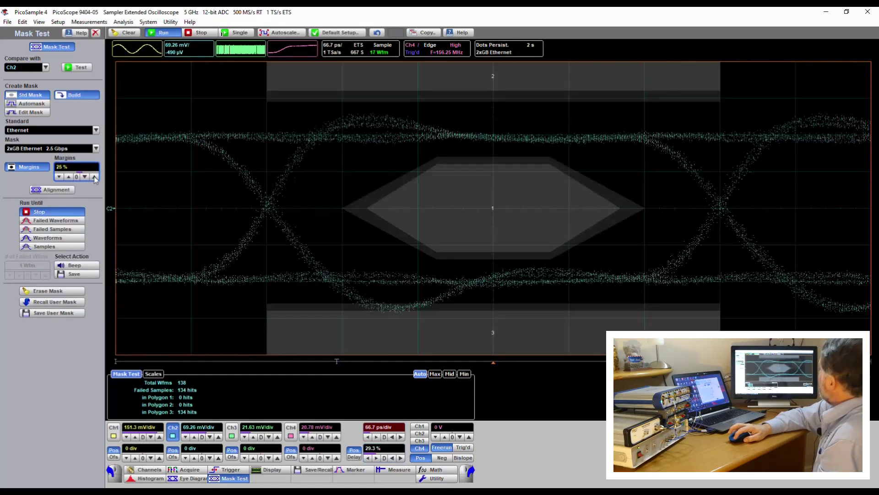
{"action": "left_click", "coordinate": [87, 67]}
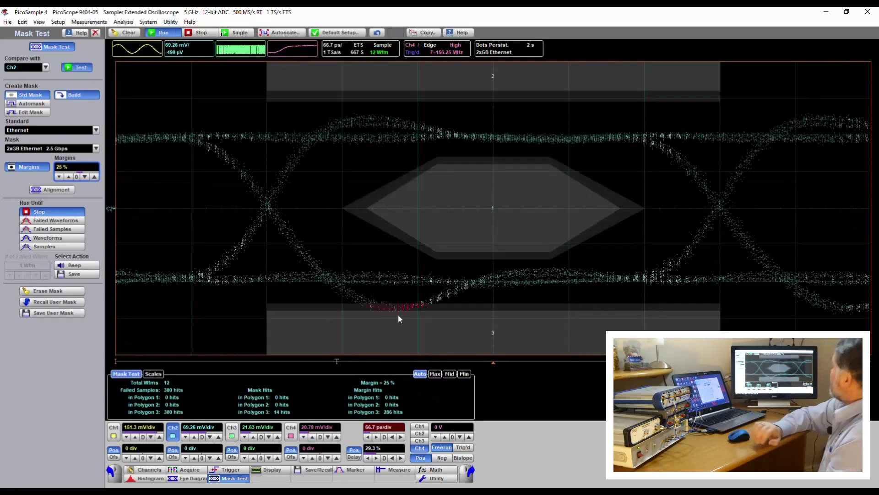
Step the mask margin up to 65 %, then back down two steps.
{"action": "left_click", "coordinate": [94, 177]}
{"action": "left_click", "coordinate": [94, 177]}
{"action": "left_click", "coordinate": [95, 177]}
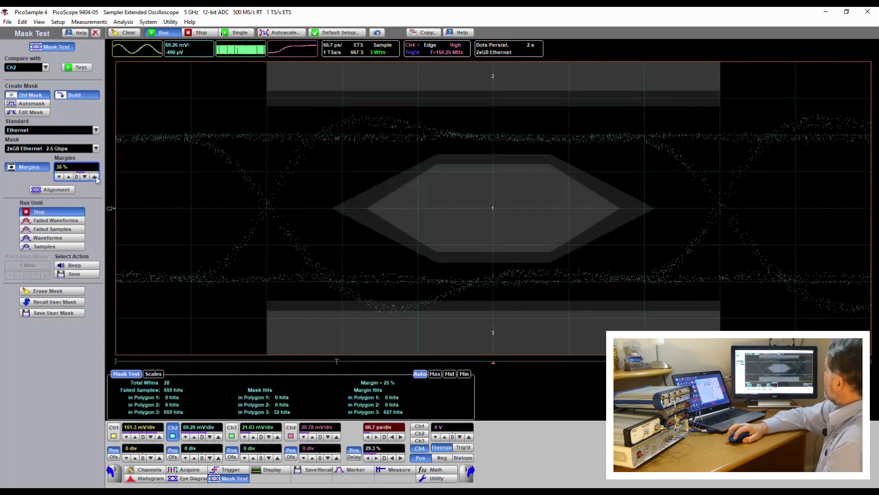
{"action": "left_click", "coordinate": [94, 177]}
{"action": "left_click", "coordinate": [94, 177]}
{"action": "left_click", "coordinate": [94, 177]}
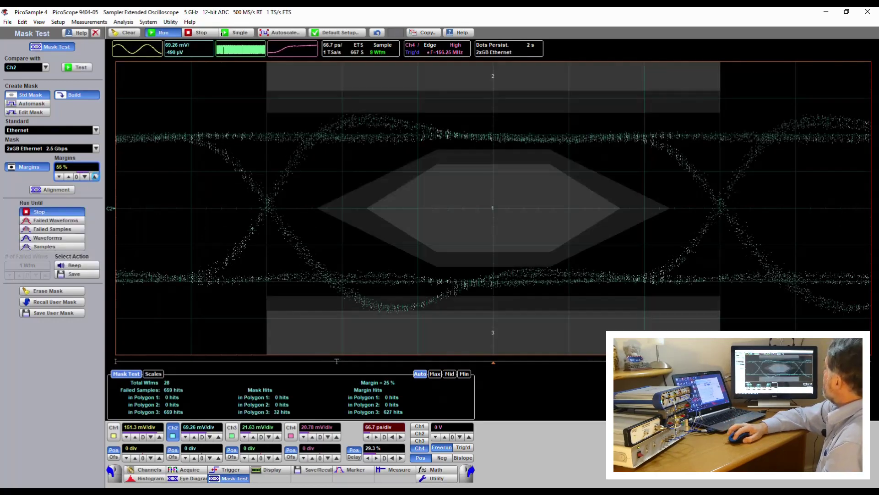
{"action": "left_click", "coordinate": [95, 177]}
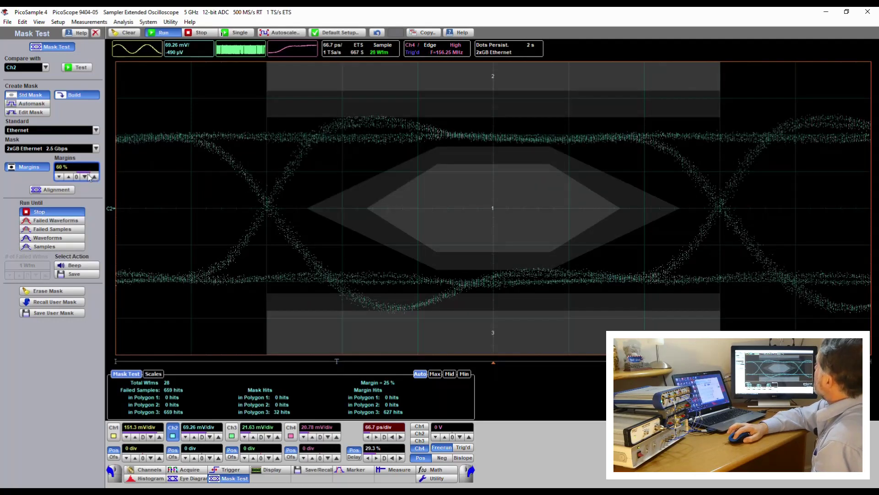
{"action": "left_click", "coordinate": [94, 177]}
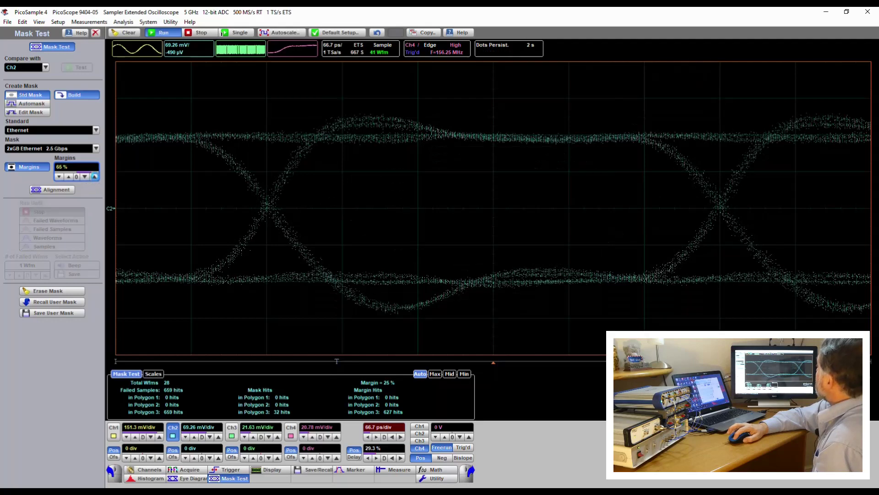
{"action": "left_click", "coordinate": [84, 177]}
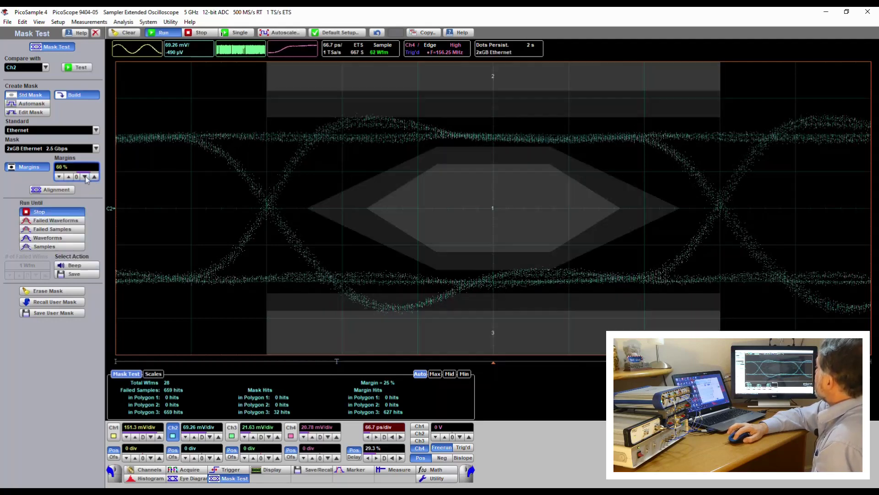
{"action": "left_click", "coordinate": [85, 176]}
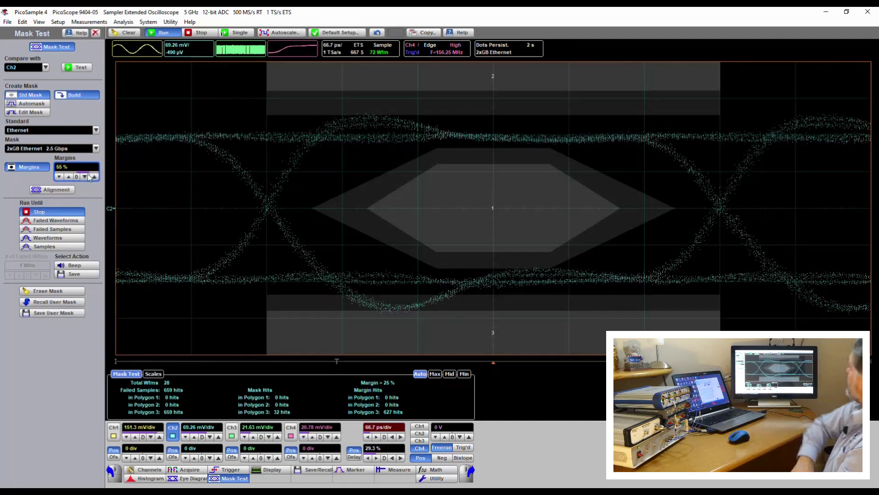